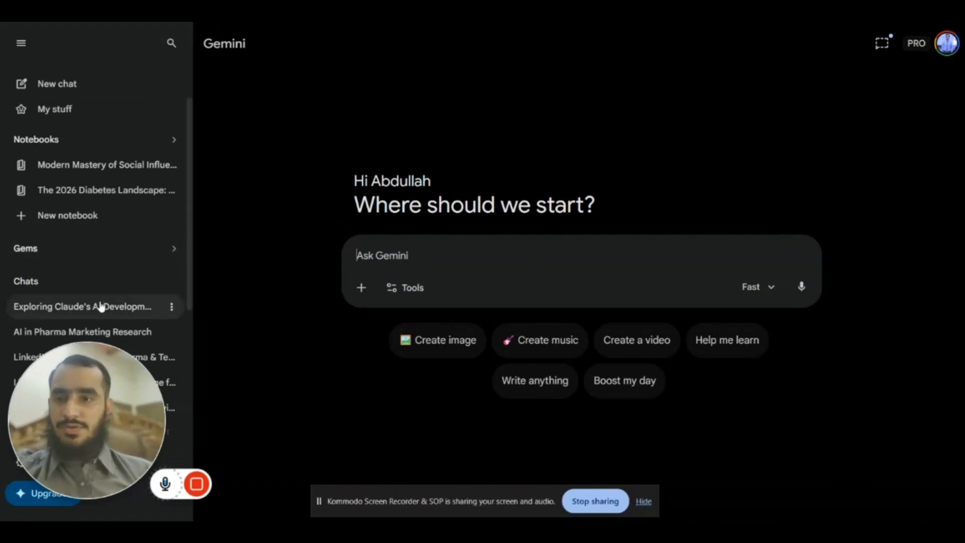
# - Open the earlier chat "Diabetes Market Developments Report Plan" from the chat history
pyautogui.scroll(-1, 100, 304)
pyautogui.scroll(-2, 100, 306)
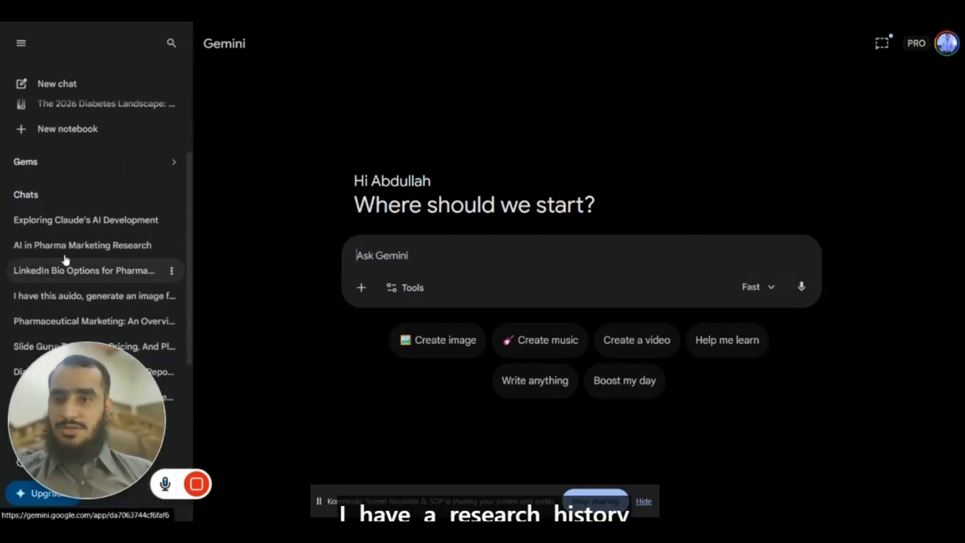
pyautogui.click(81, 324)
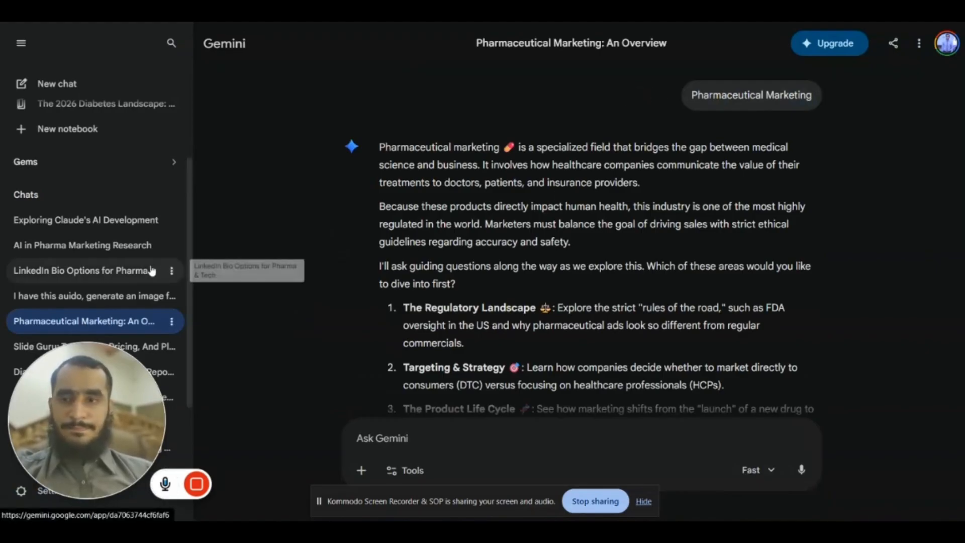
pyautogui.scroll(-3, 58, 289)
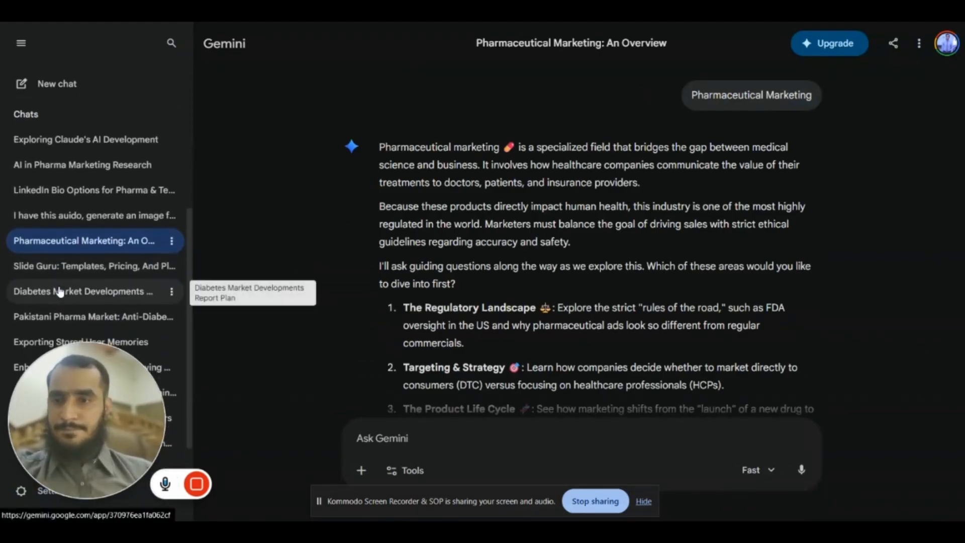
pyautogui.click(58, 291)
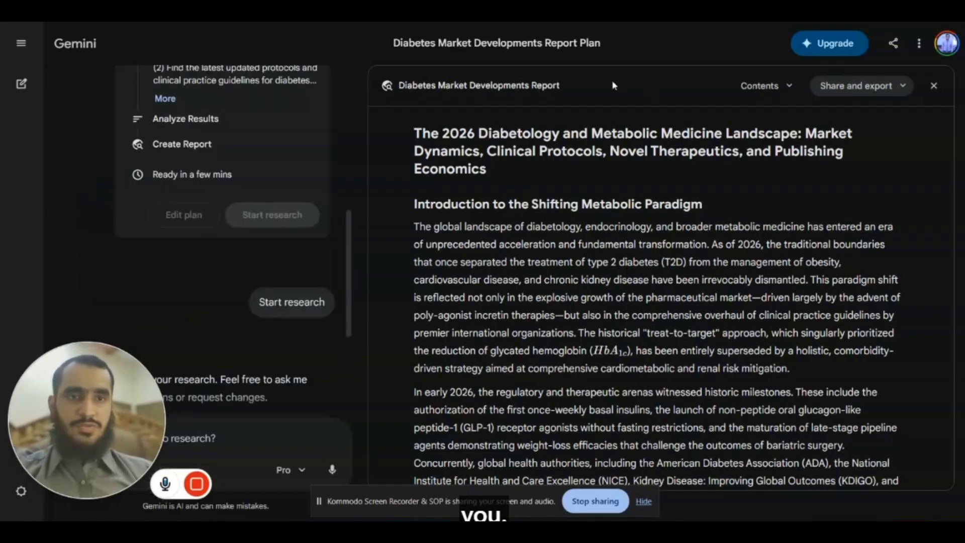
# - Expand the original research prompt at the start of the conversation to read its full text
pyautogui.scroll(6, 191, 138)
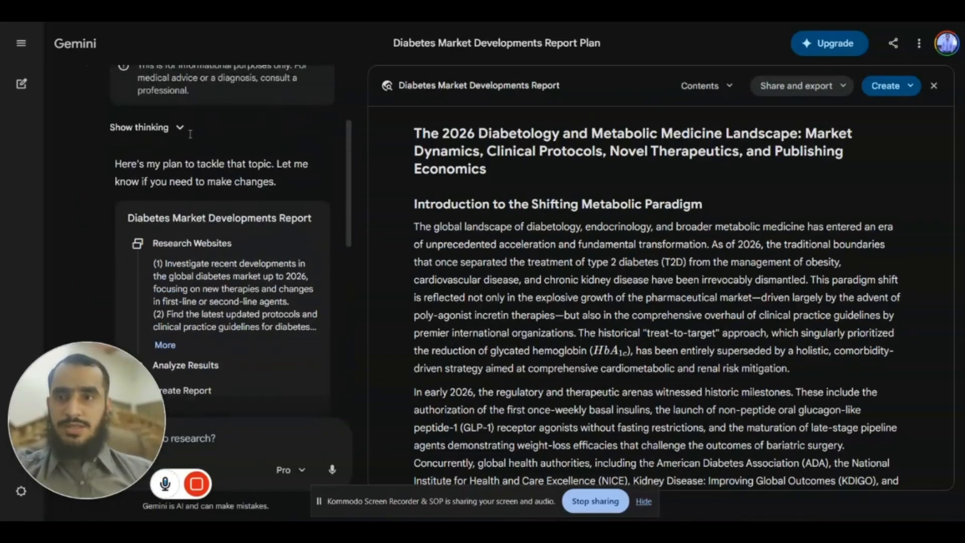
pyautogui.scroll(2, 192, 138)
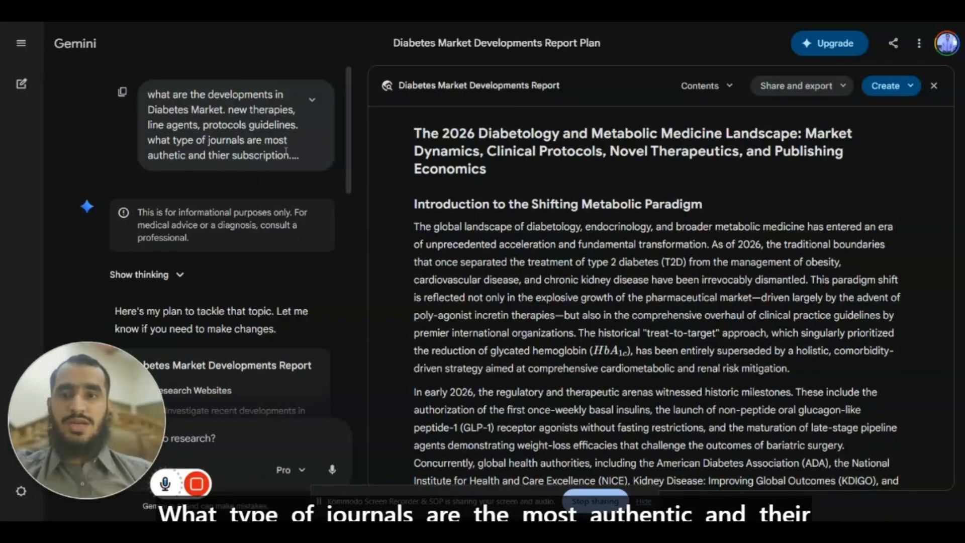
pyautogui.click(312, 102)
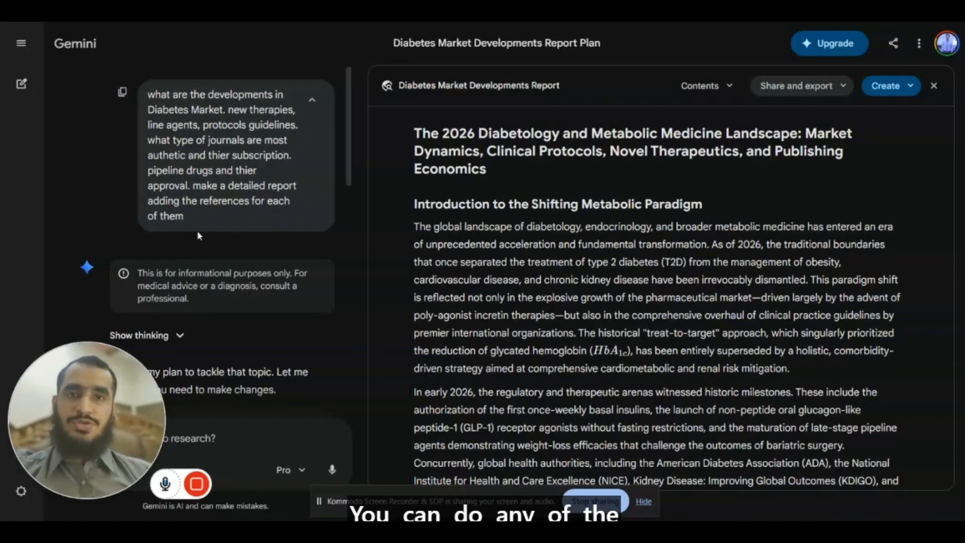
# - Expand the research plan for the Diabetes Market Developments Report and read all its points through to the completed report
pyautogui.scroll(-3, 232, 234)
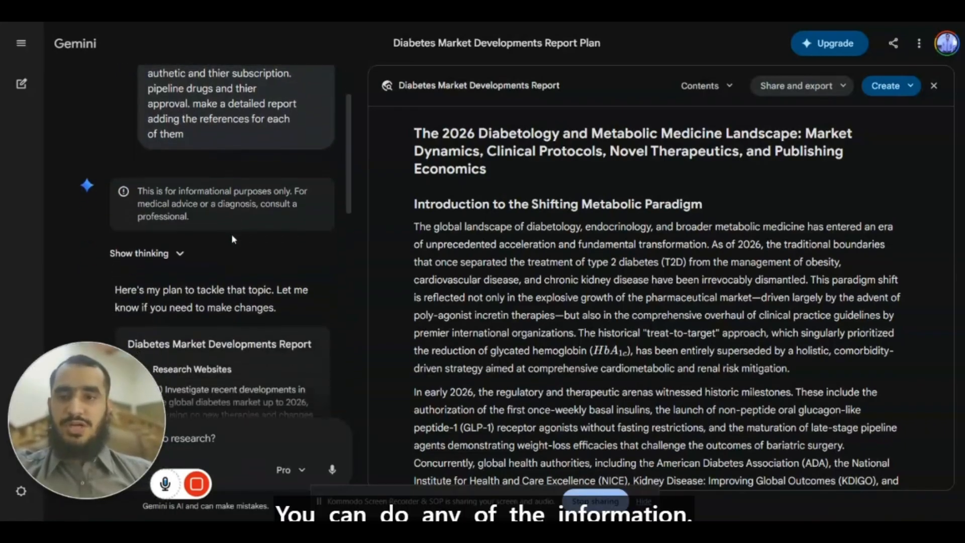
pyautogui.scroll(-2, 232, 234)
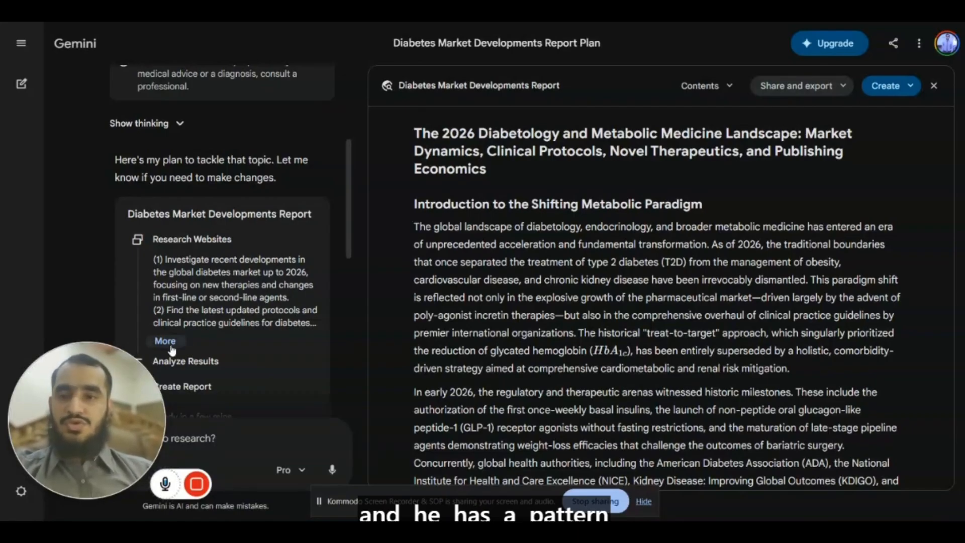
pyautogui.click(166, 341)
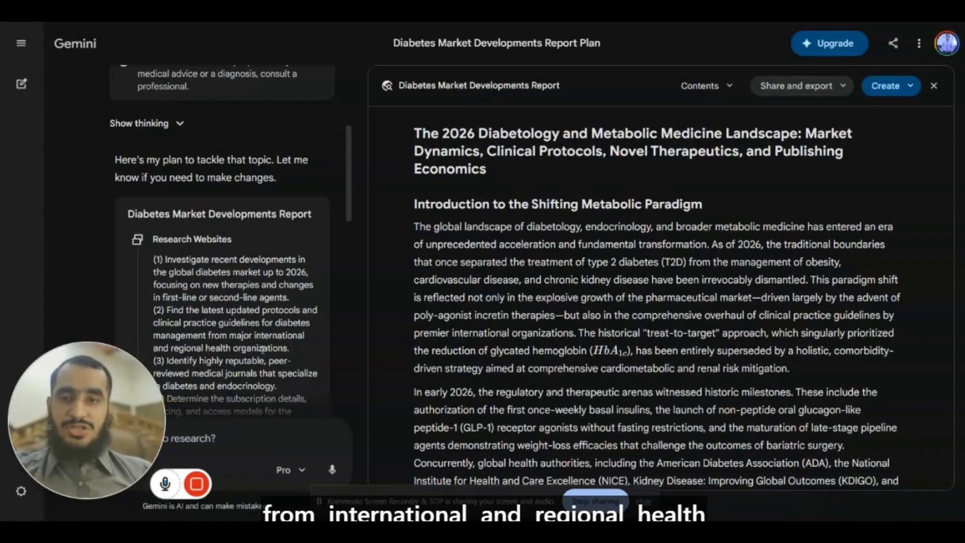
pyautogui.scroll(-3, 262, 349)
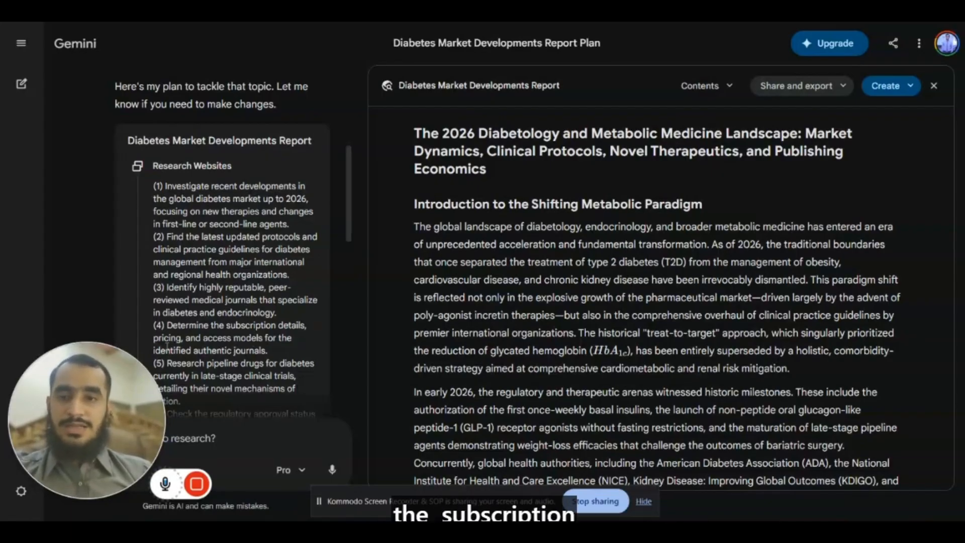
pyautogui.scroll(-4, 186, 350)
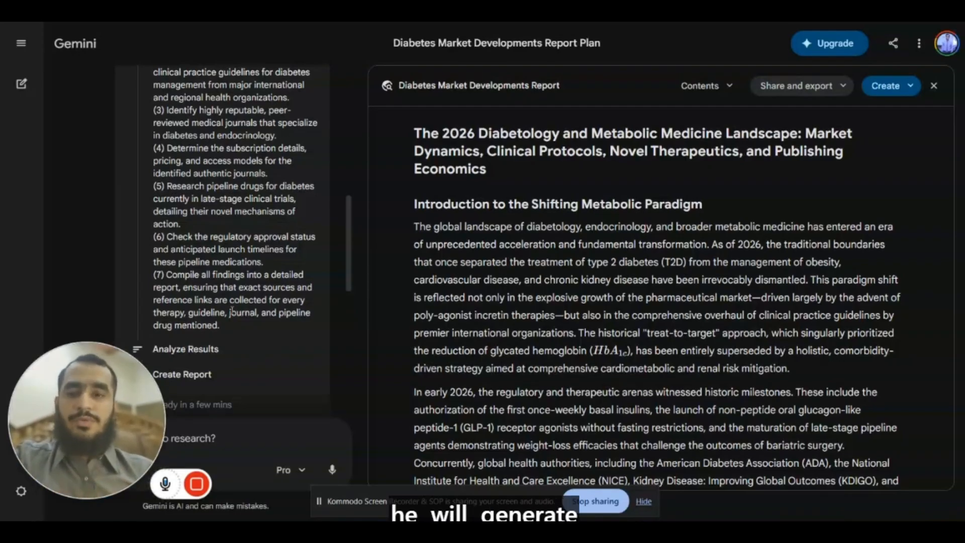
pyautogui.scroll(-2, 231, 310)
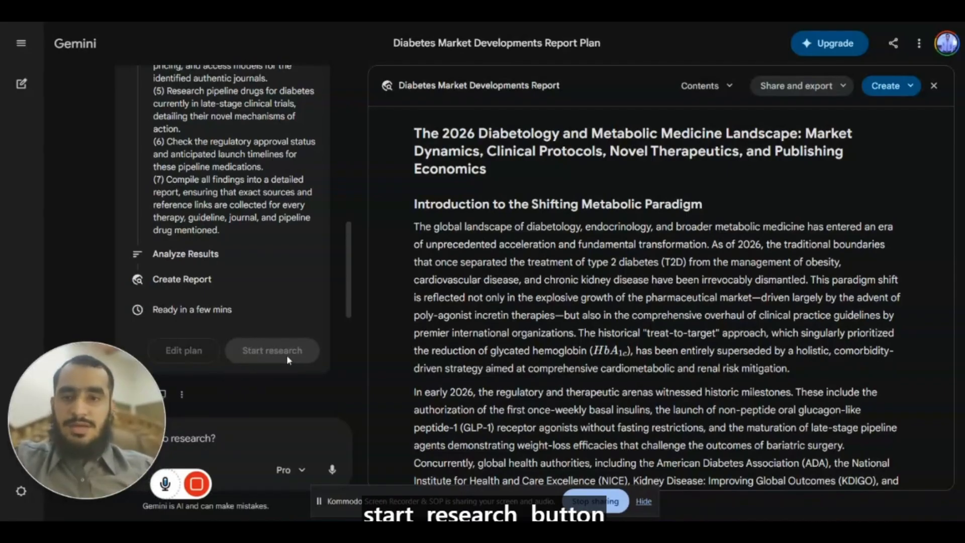
pyautogui.scroll(-3, 288, 363)
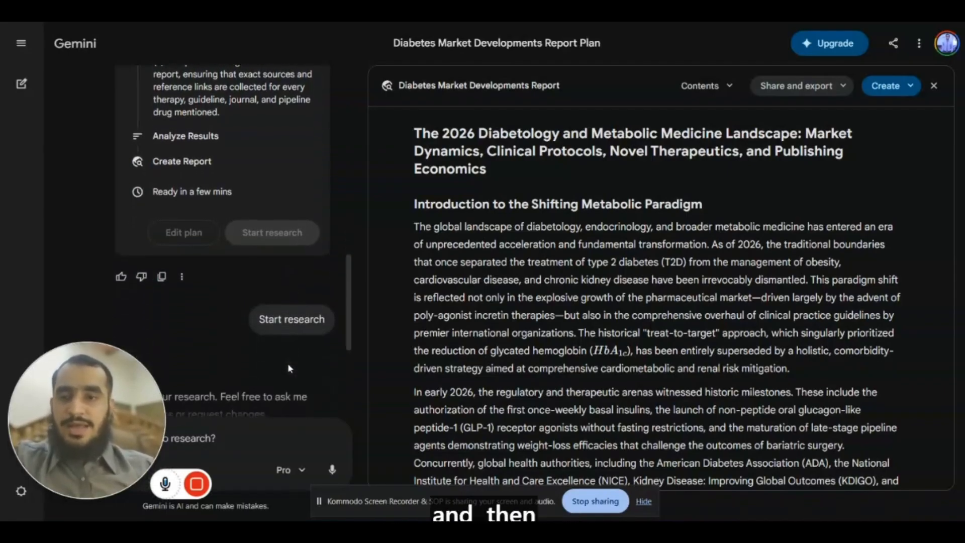
pyautogui.scroll(-3, 288, 363)
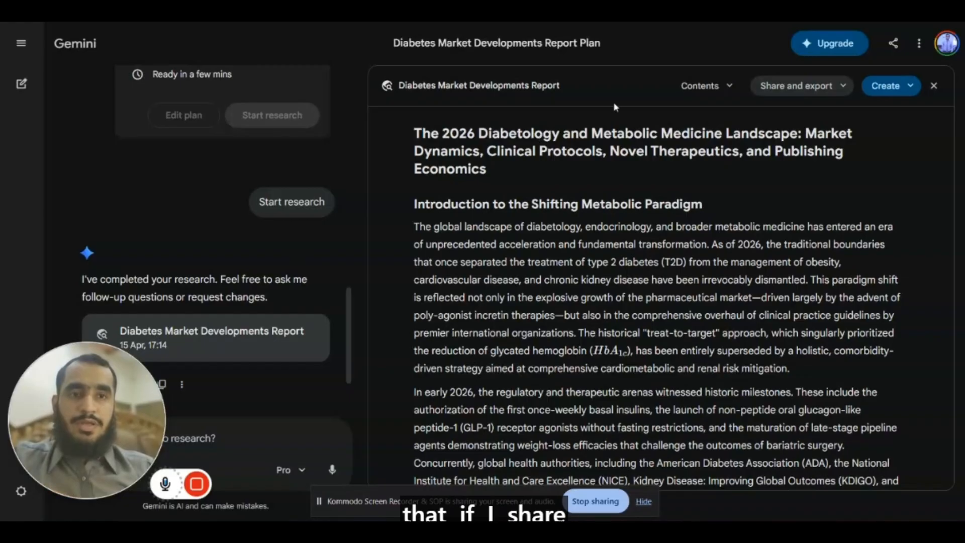
# - Look through the contents outline of the Diabetes Market Developments Report and export the report to Docs
pyautogui.click(722, 88)
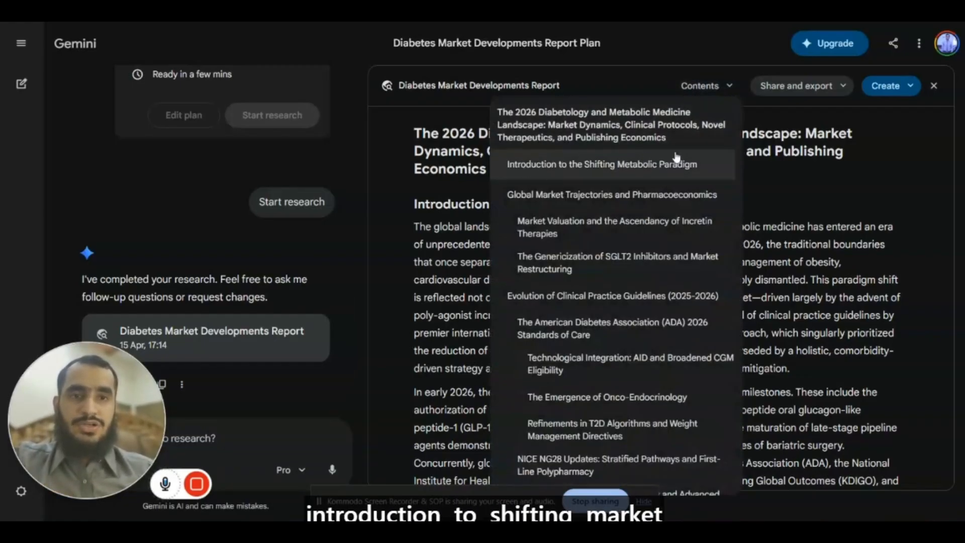
pyautogui.scroll(-1, 595, 302)
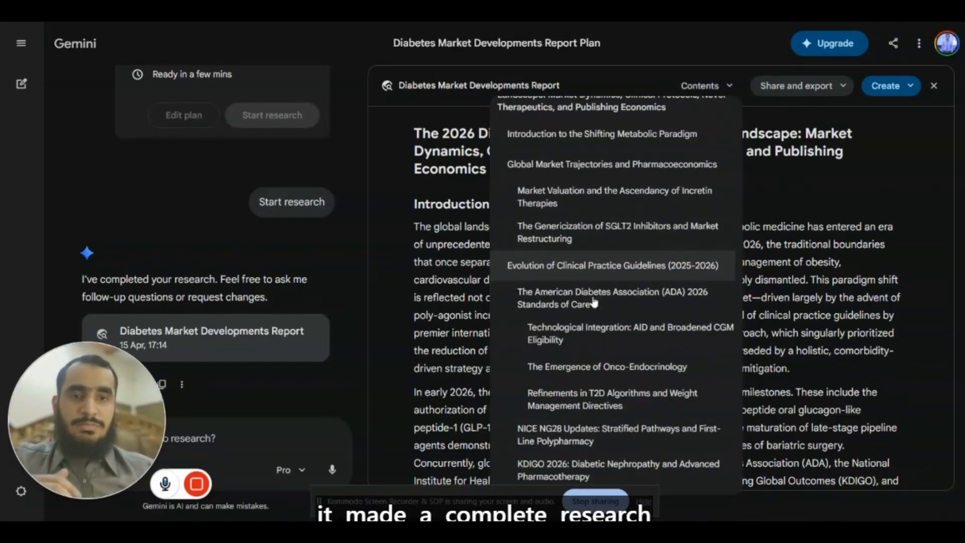
pyautogui.scroll(-2, 595, 302)
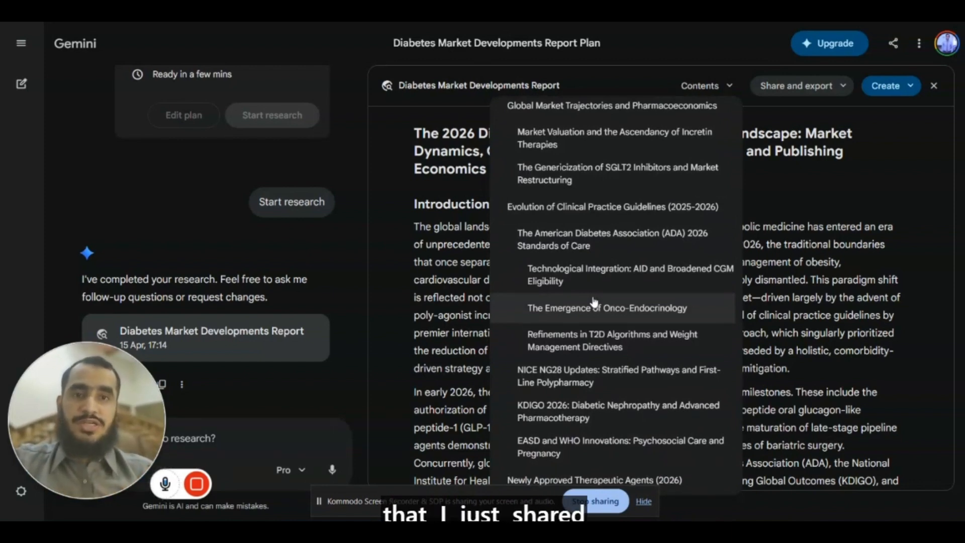
pyautogui.click(929, 173)
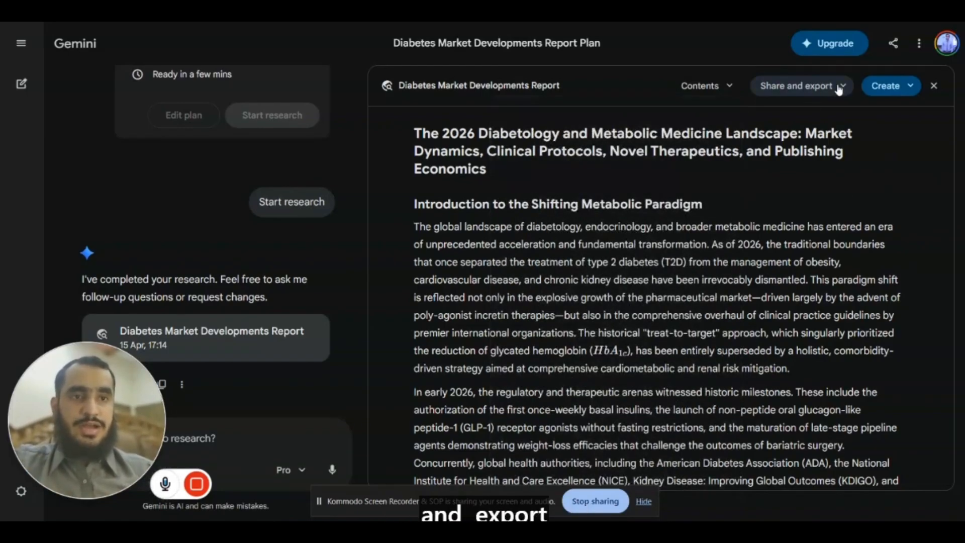
pyautogui.click(839, 88)
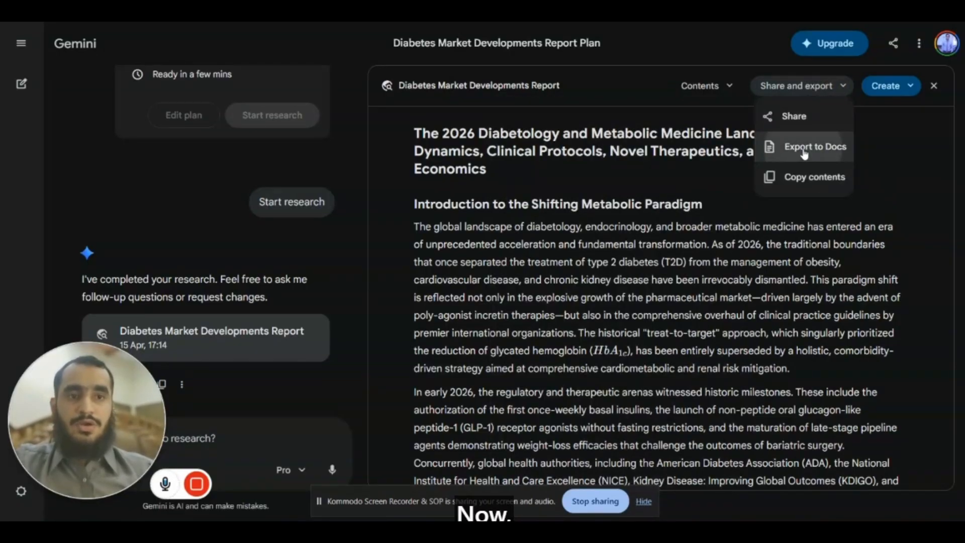
pyautogui.click(805, 151)
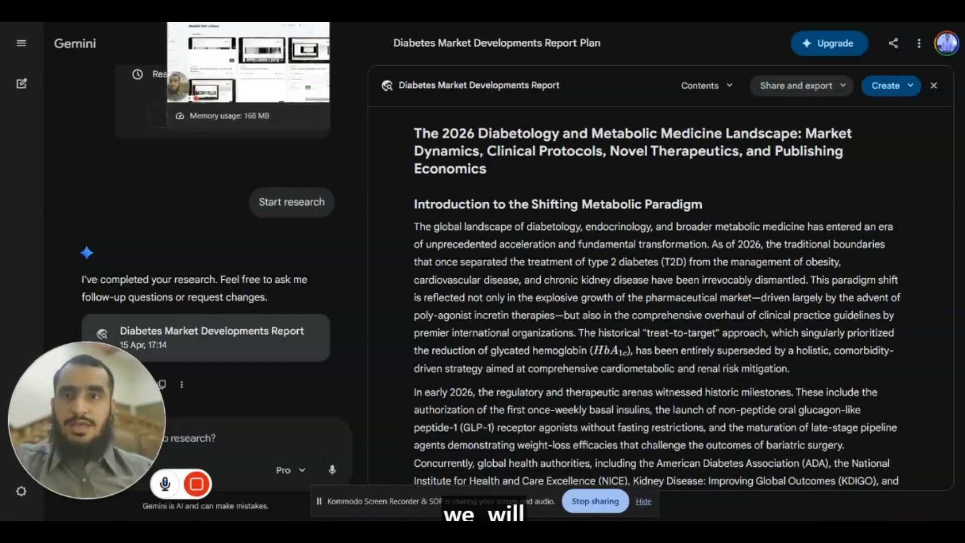
# - Switch to another browser tab and go to NotebookLM by entering "note" as the address
pyautogui.click(362, 10)
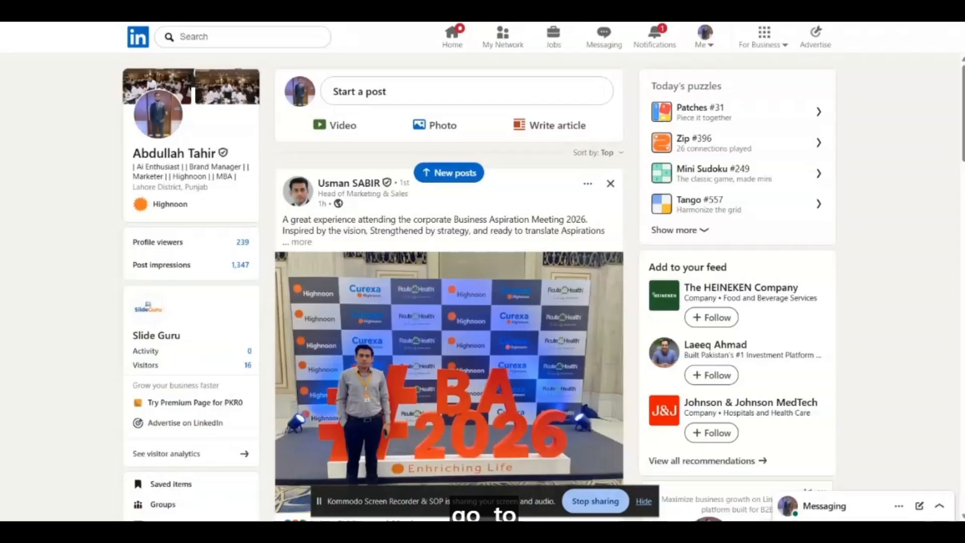
pyautogui.click(362, 19)
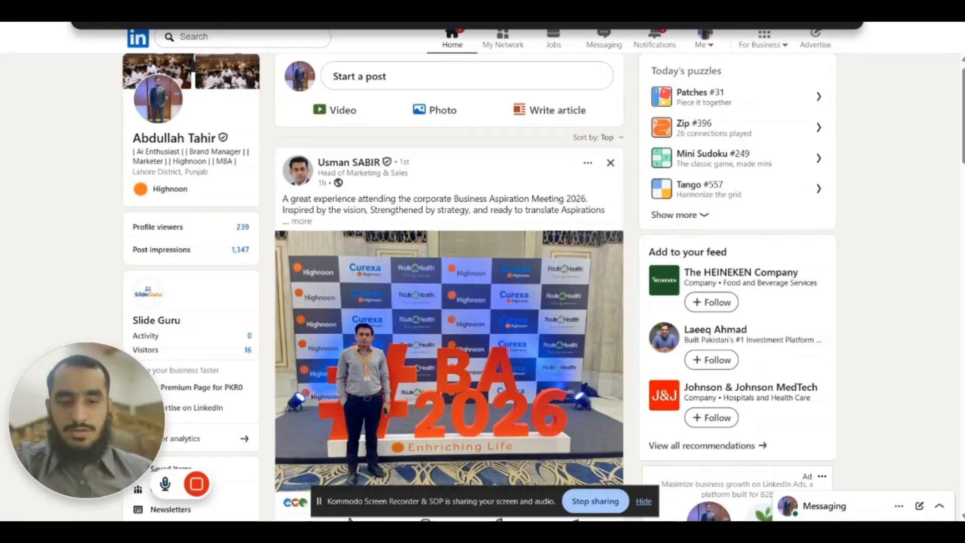
pyautogui.write('note')
pyautogui.press('Return')
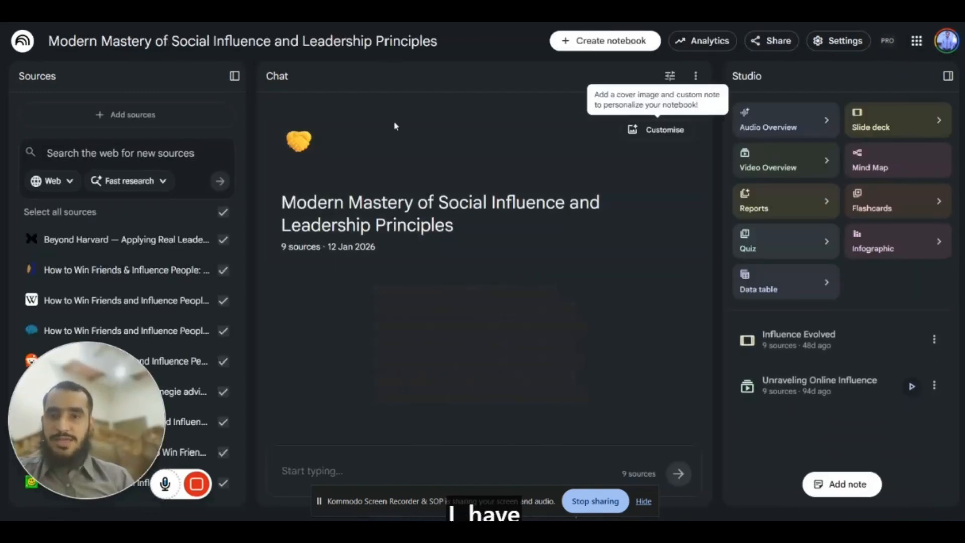
# - Return to the notebook list and open the notebook "The 2026 Diabetes Landscape: Therapeutics, Economics, and Clinical Protocols"
pyautogui.click(31, 48)
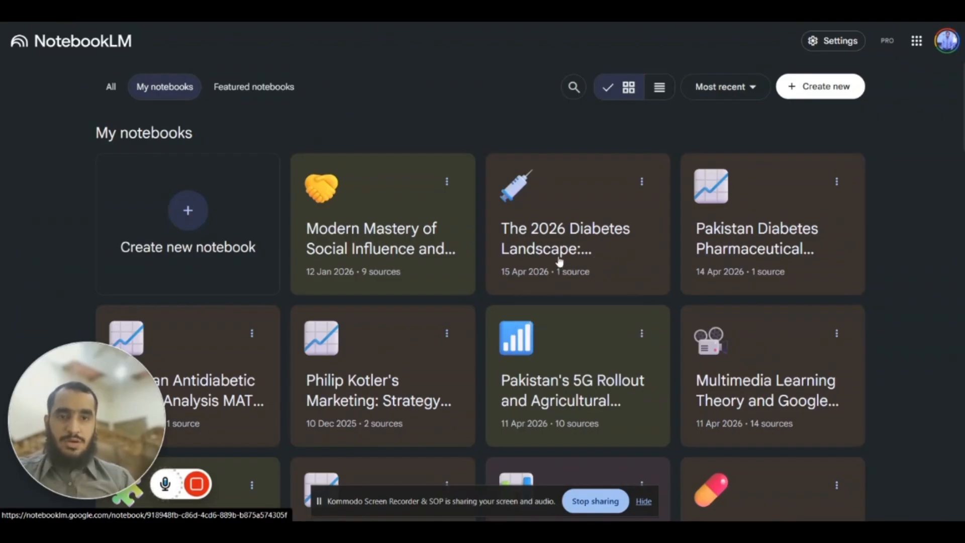
pyautogui.scroll(-1, 560, 262)
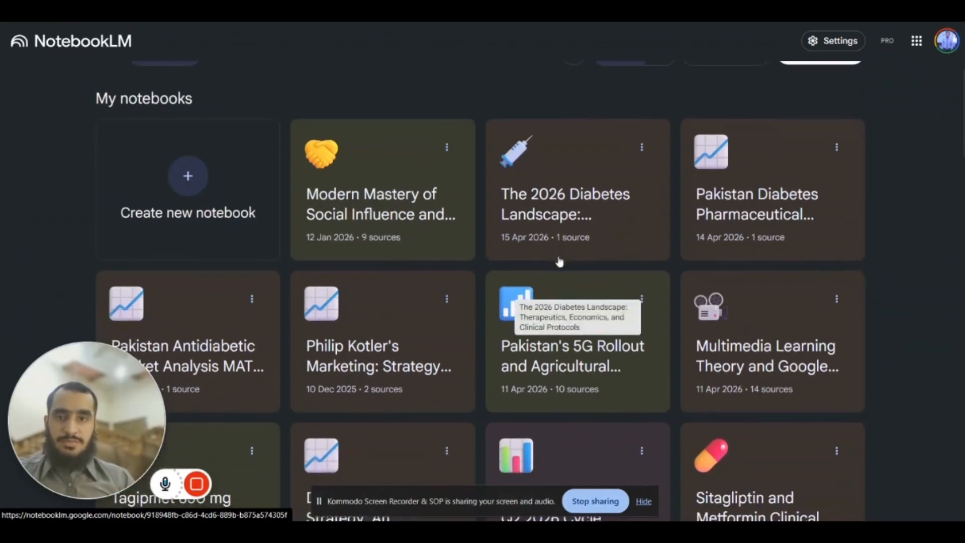
pyautogui.click(546, 192)
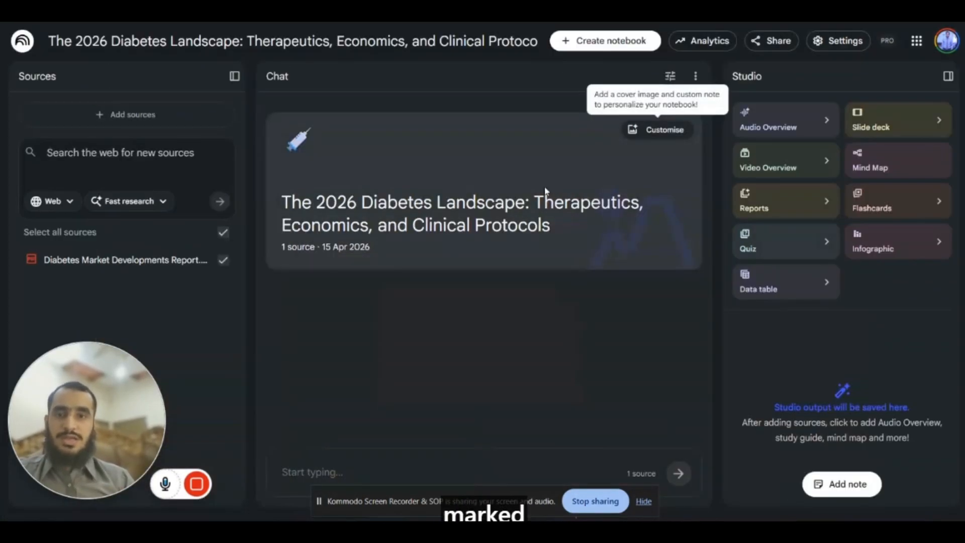
# - Read the notebook's source summary, highlighting the overview text and the phrase "once-weekly basal insulin"
pyautogui.scroll(15, 385, 281)
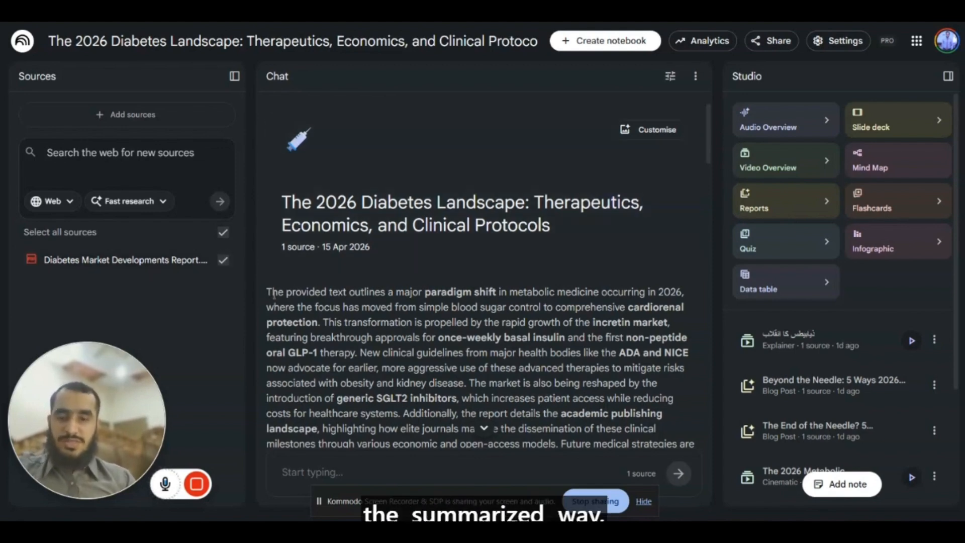
pyautogui.moveTo(274, 294); pyautogui.dragTo(336, 322)
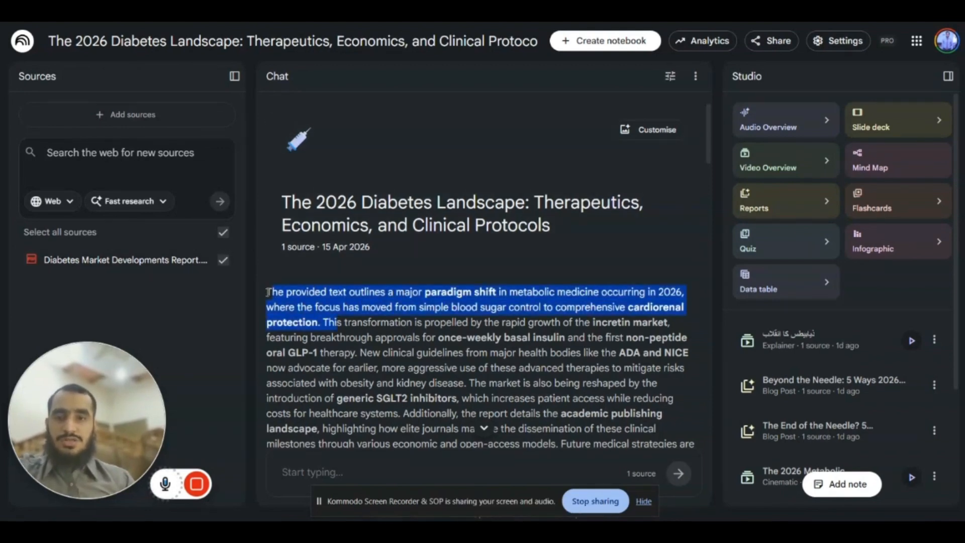
pyautogui.moveTo(268, 292); pyautogui.dragTo(657, 446)
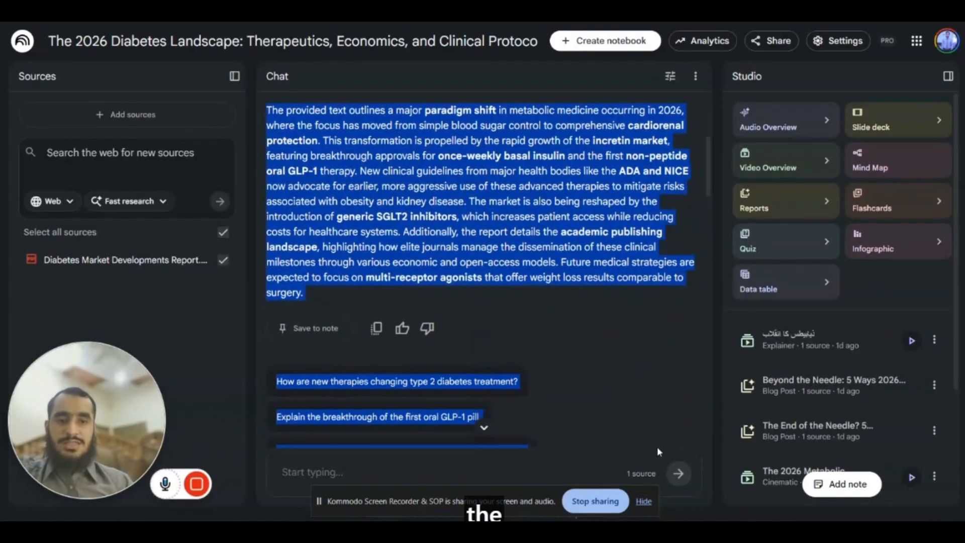
pyautogui.click(535, 321)
pyautogui.scroll(3, 535, 321)
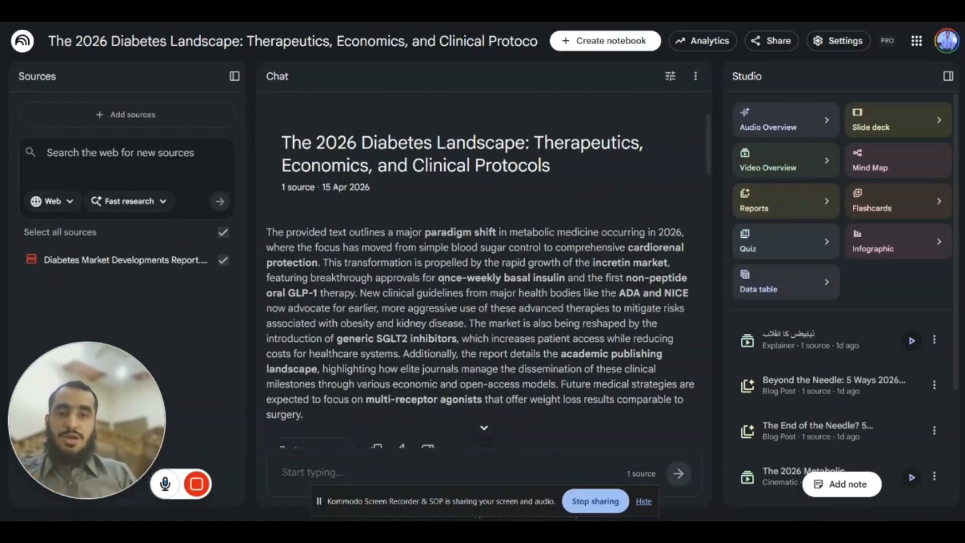
pyautogui.moveTo(440, 279); pyautogui.dragTo(570, 278)
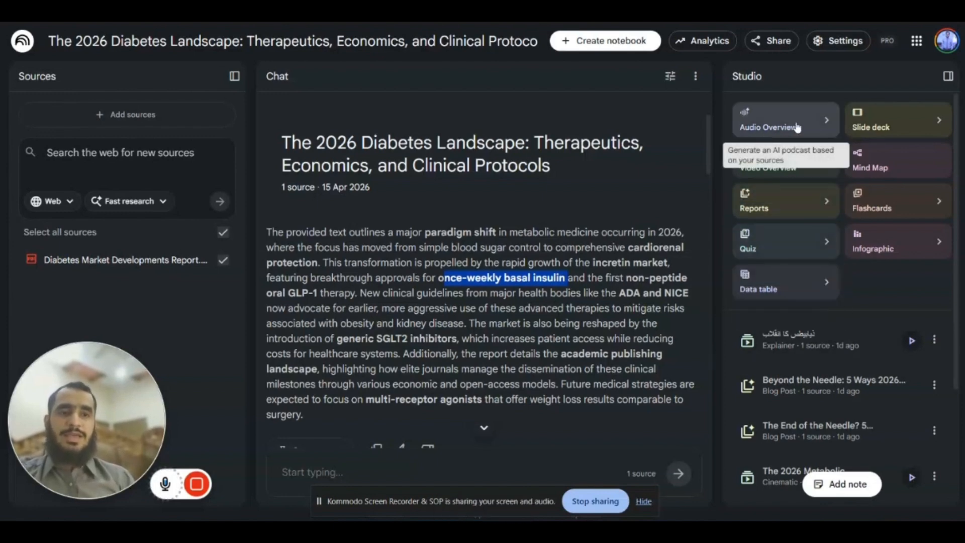
# - Open the Audio Overview customisation and look through the available languages, keeping English
pyautogui.click(824, 124)
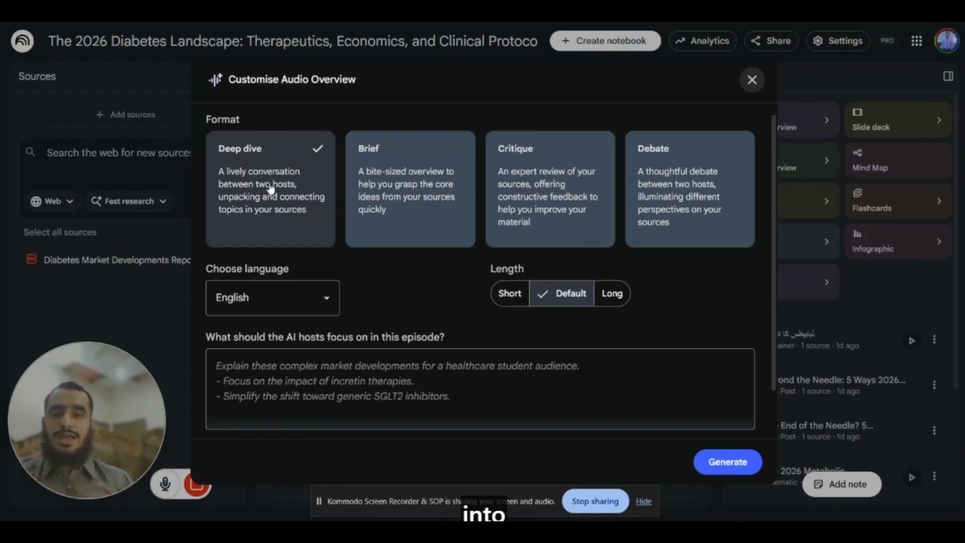
pyautogui.click(287, 301)
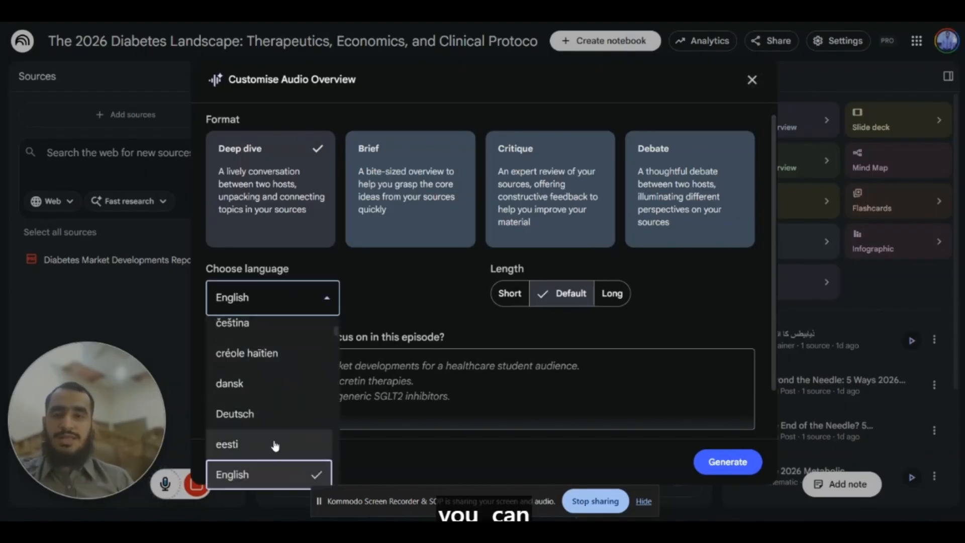
pyautogui.scroll(-1, 270, 461)
pyautogui.scroll(-5, 271, 461)
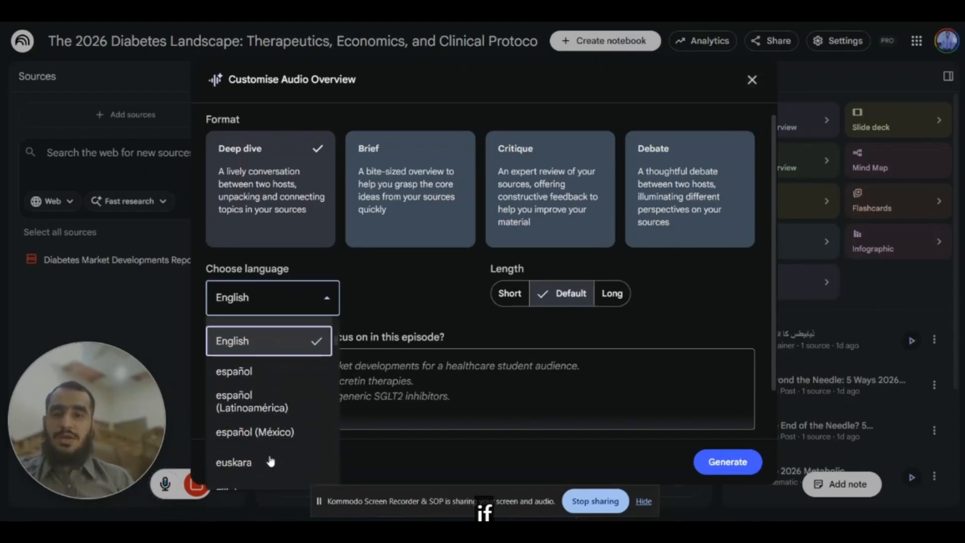
pyautogui.scroll(-6, 271, 461)
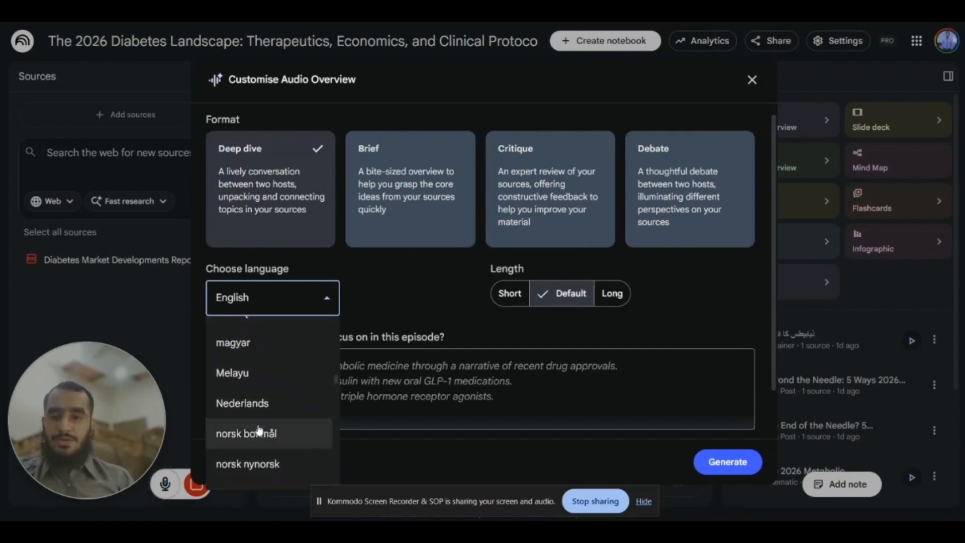
pyautogui.scroll(-3, 258, 431)
pyautogui.scroll(-6, 258, 431)
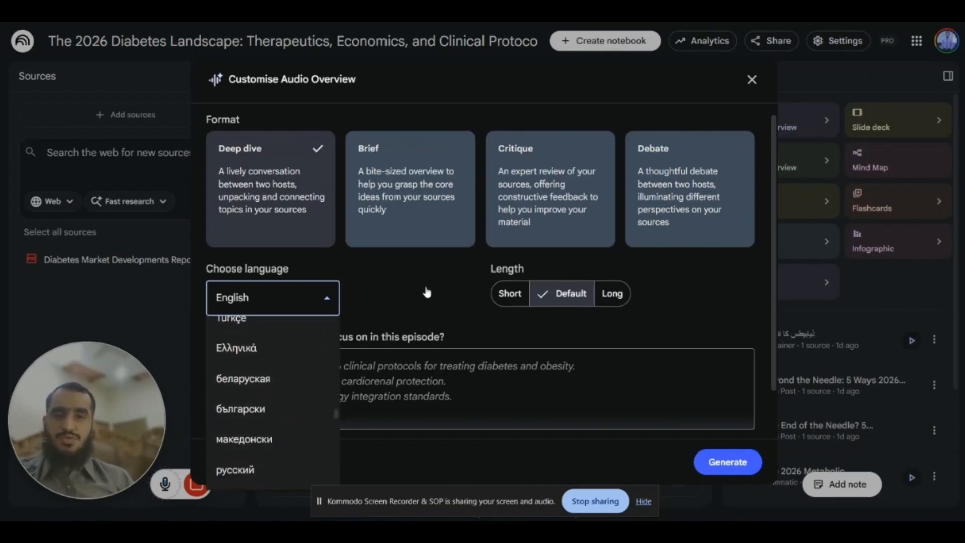
pyautogui.click(608, 338)
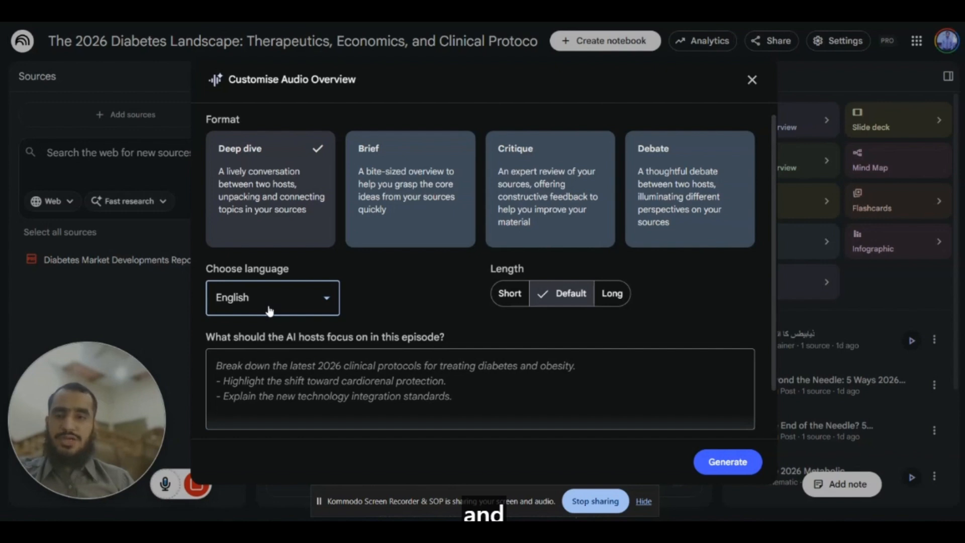
# - Accept the suggested focus on market developments for healthcare students, incretin therapies and generic SGLT2 inhibitors, and generate the Deep dive Audio Overview
pyautogui.click(300, 380)
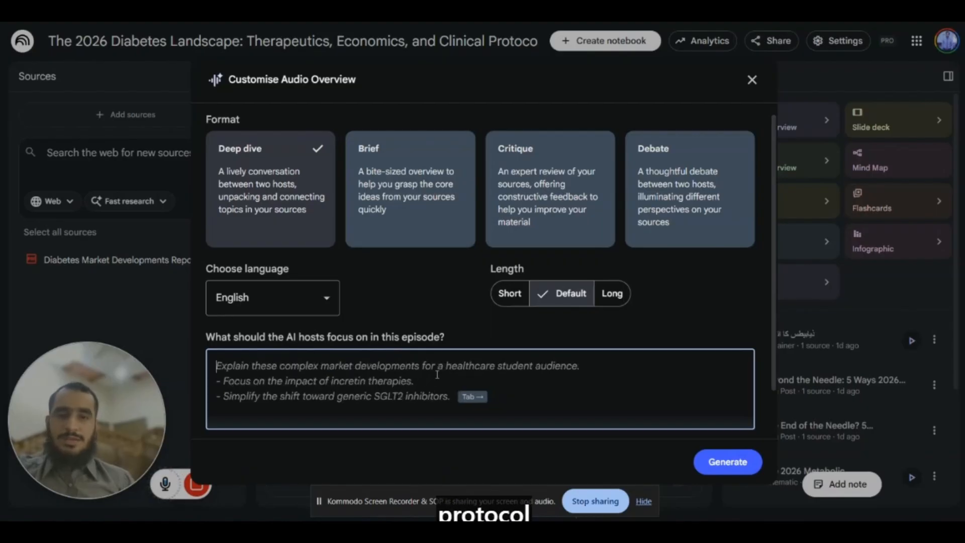
pyautogui.press('Tab')
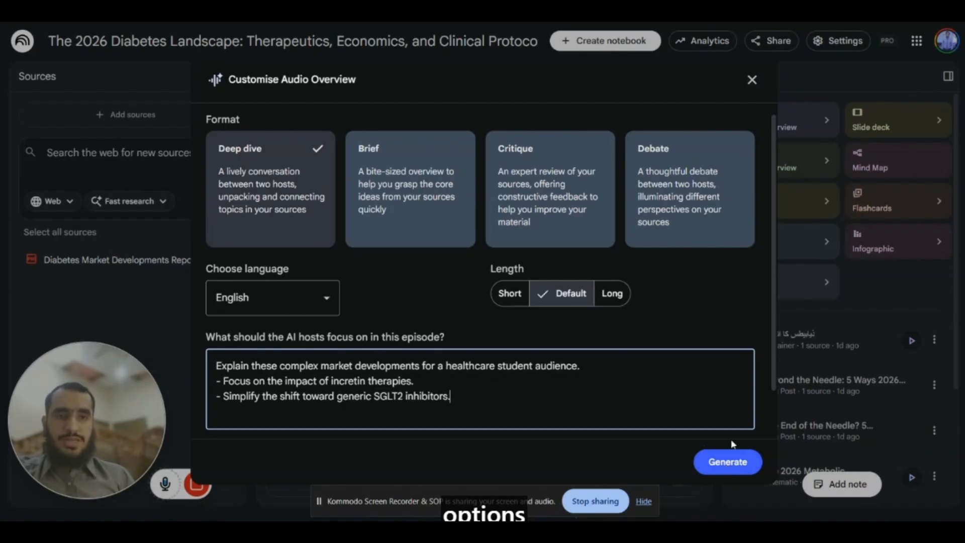
pyautogui.click(729, 463)
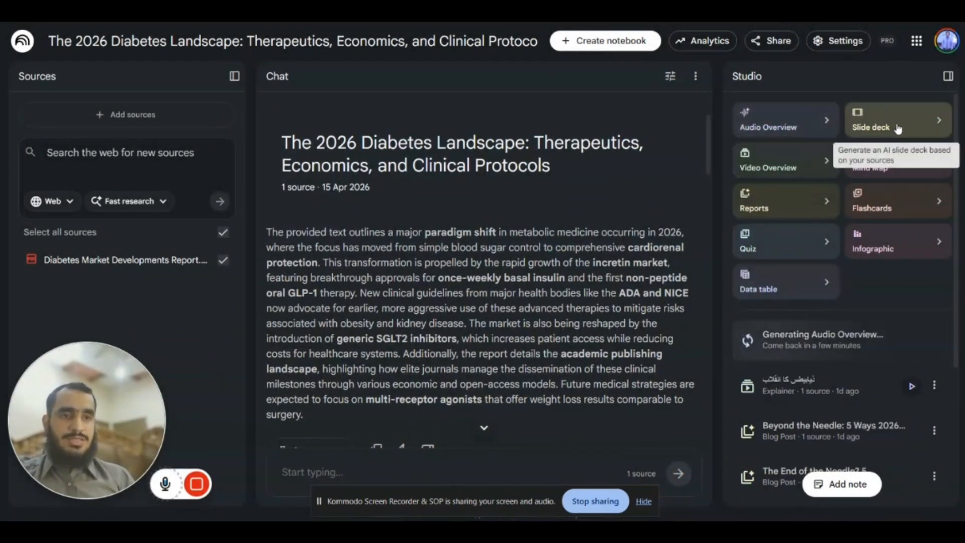
# - Generate a slide deck from the source in the Detailed deck format, in English and with Default length
pyautogui.click(929, 130)
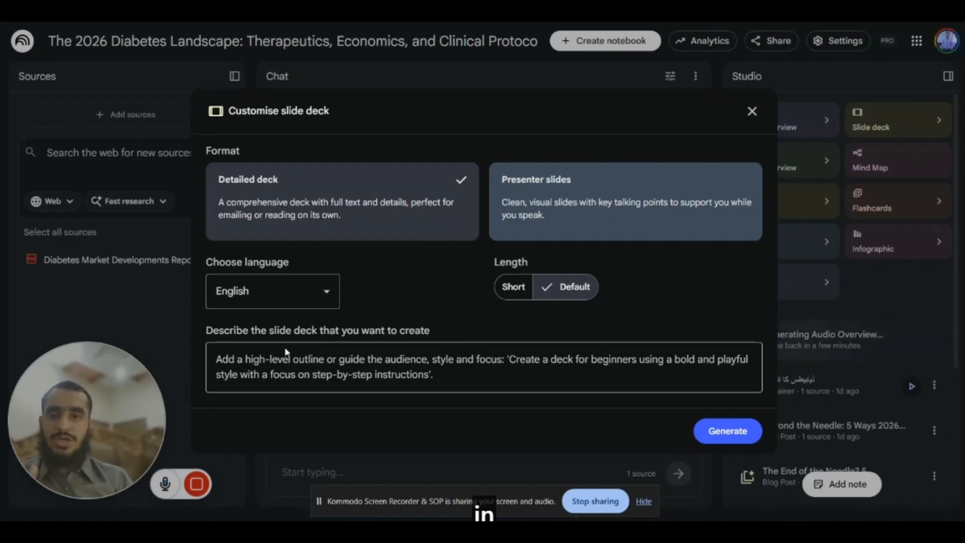
pyautogui.click(740, 436)
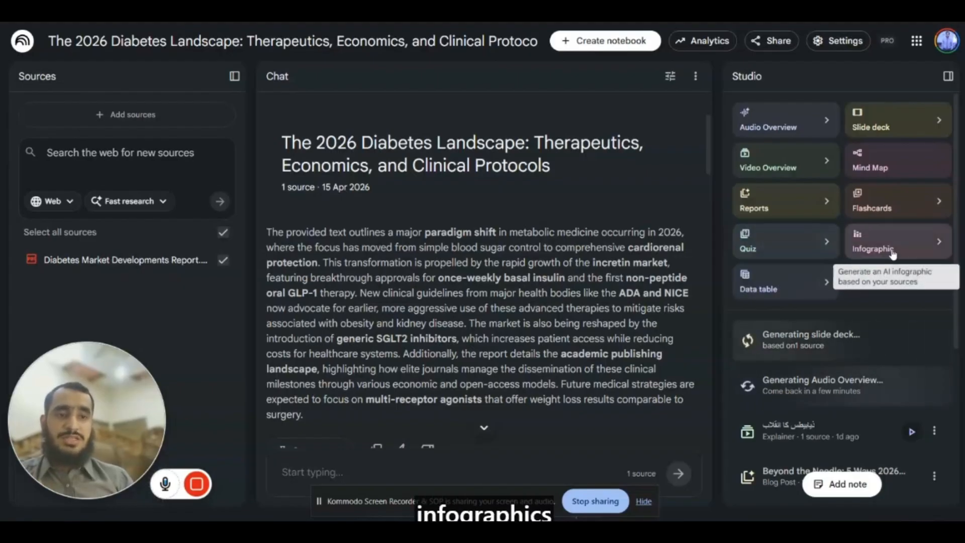
# - Play the cinematic video overview "The 2026 Metabolic Architecture" in full screen, pause it and close it
pyautogui.scroll(-3, 837, 337)
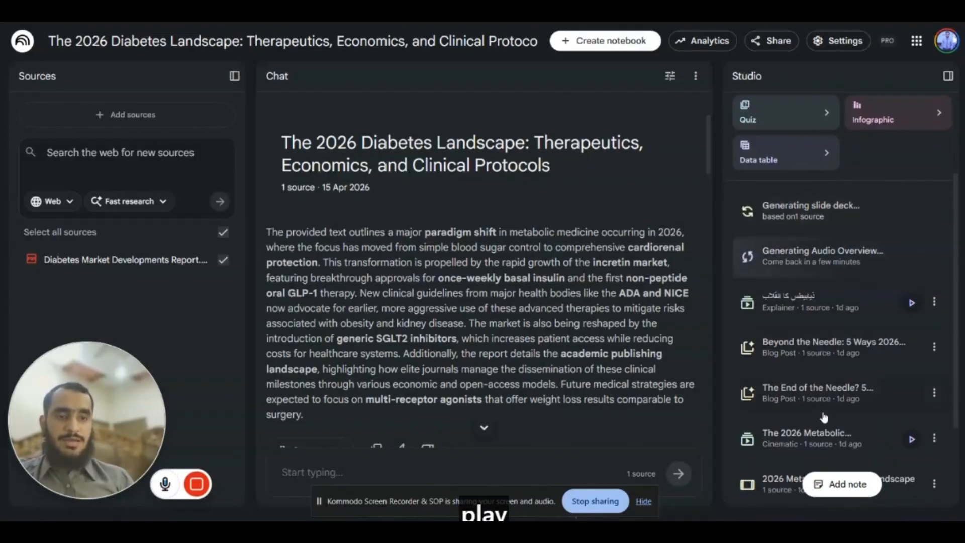
pyautogui.scroll(-1, 825, 417)
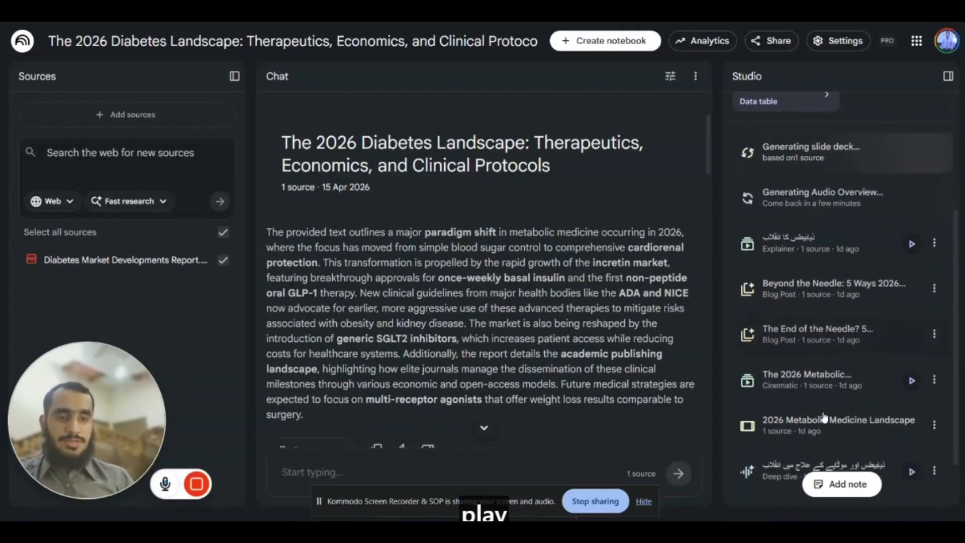
pyautogui.click(913, 382)
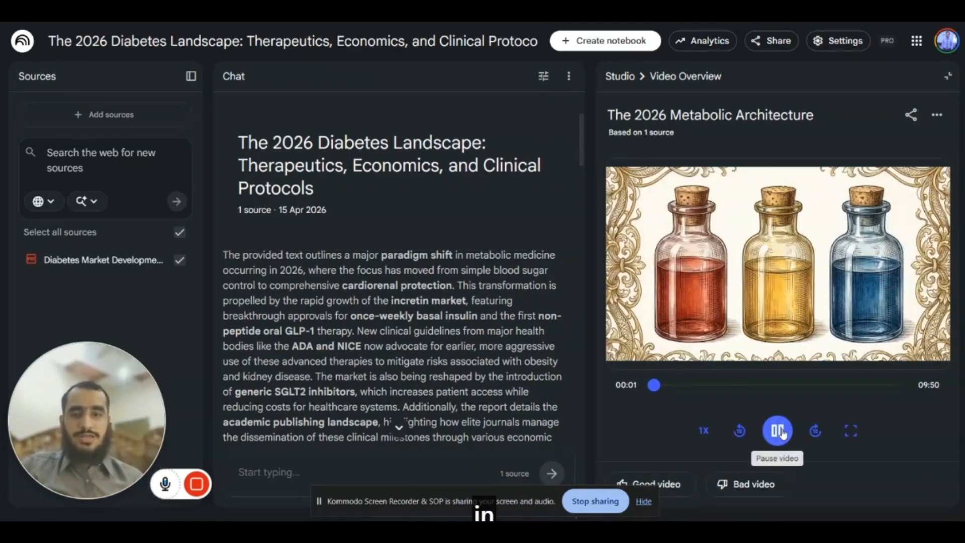
pyautogui.click(850, 432)
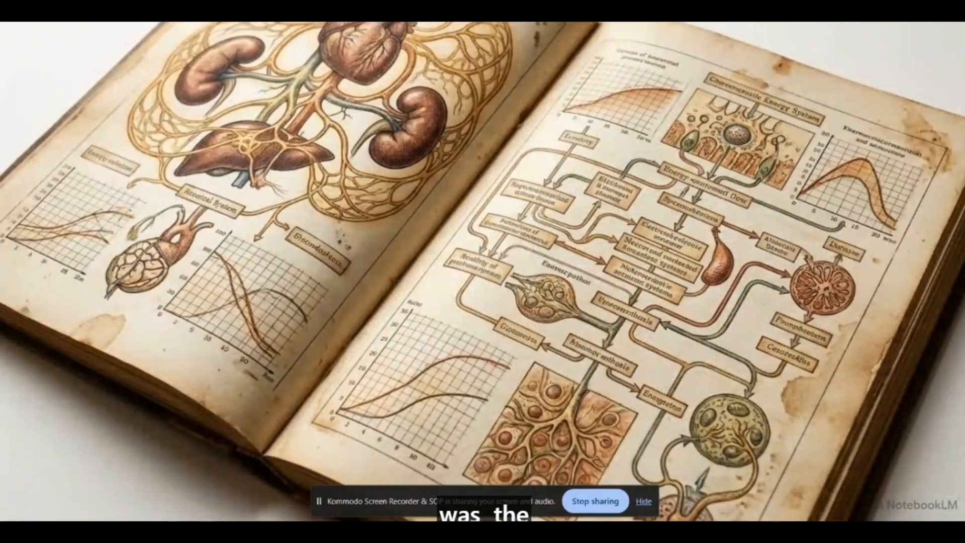
pyautogui.moveTo(708, 307)
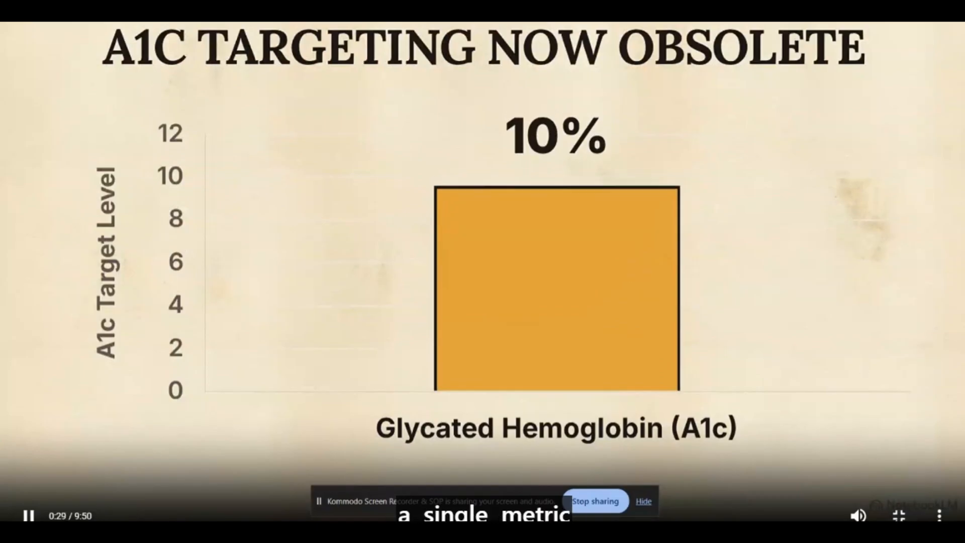
pyautogui.press('Escape')
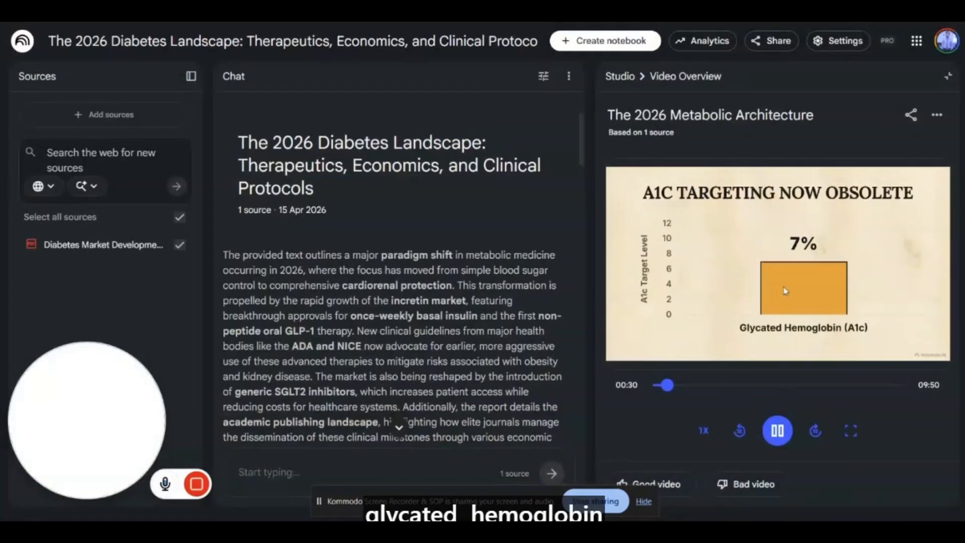
pyautogui.click(779, 438)
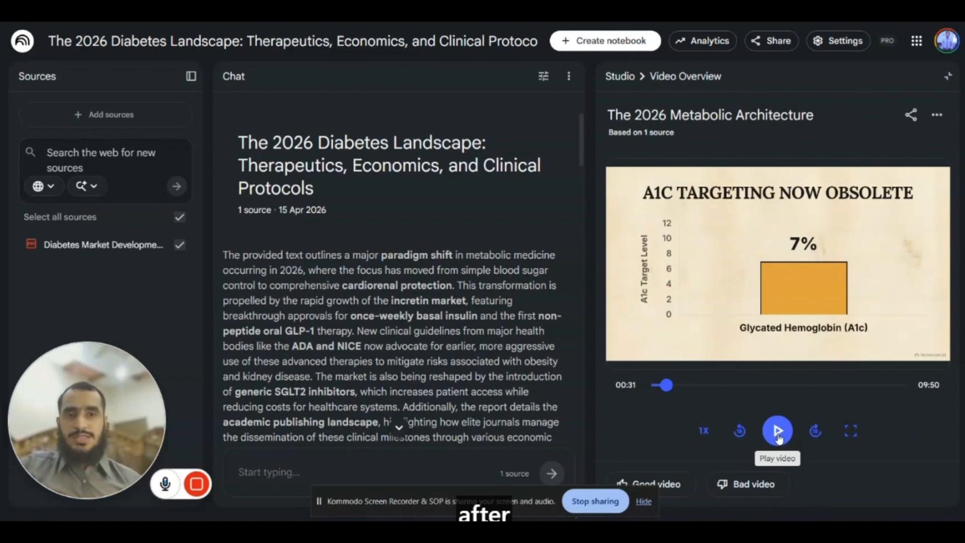
pyautogui.click(947, 77)
# - Play the Urdu explainer video "ذیابیطس کا انقلاب", skip ahead in it and close it
pyautogui.scroll(-3, 782, 432)
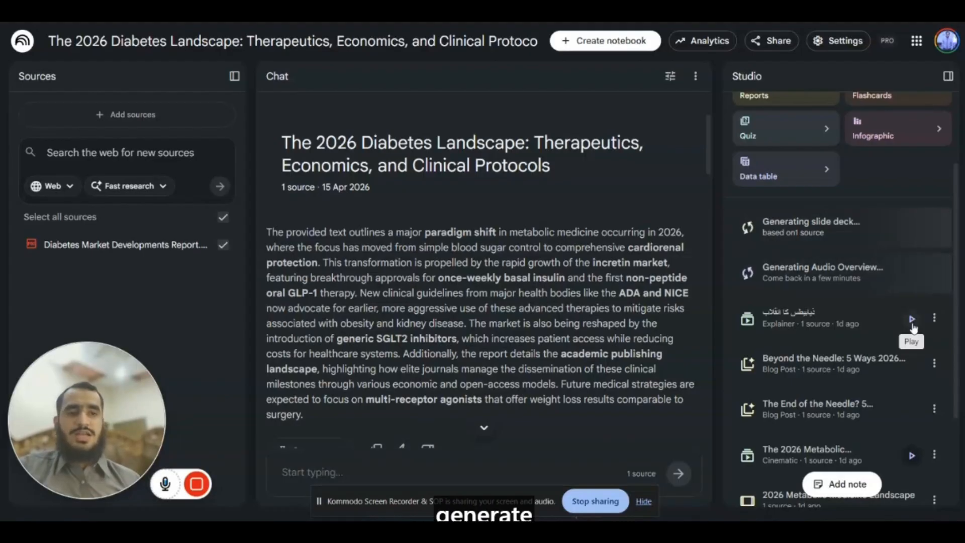
pyautogui.click(912, 322)
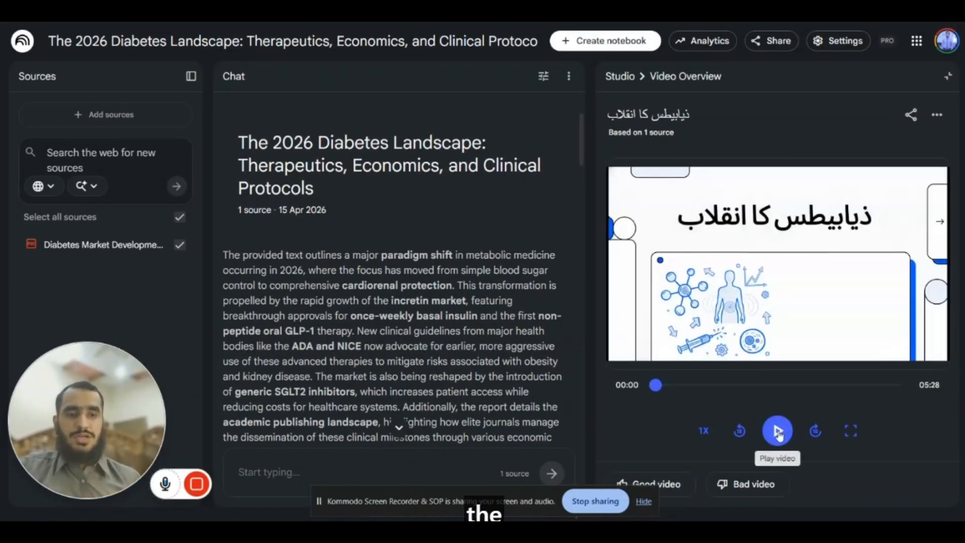
pyautogui.click(778, 431)
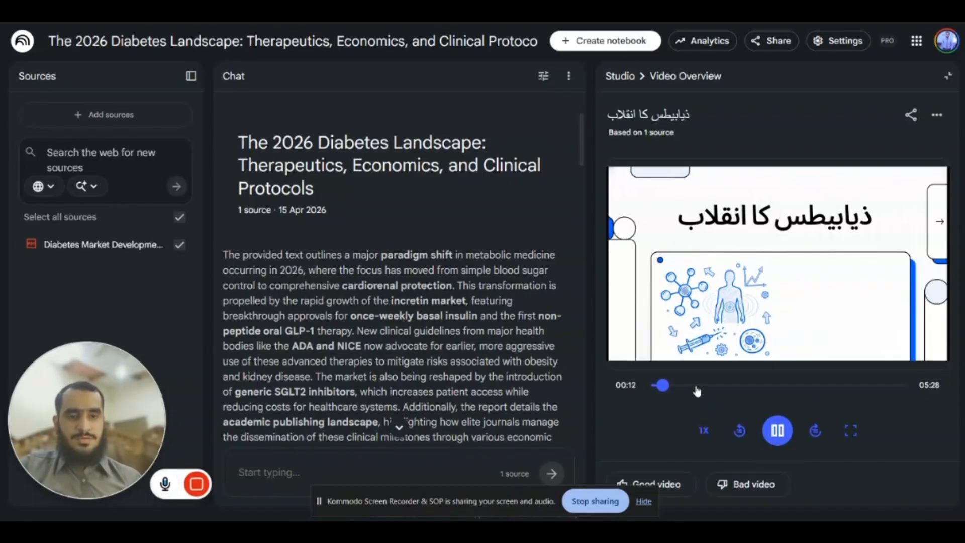
pyautogui.moveTo(697, 391); pyautogui.dragTo(696, 388)
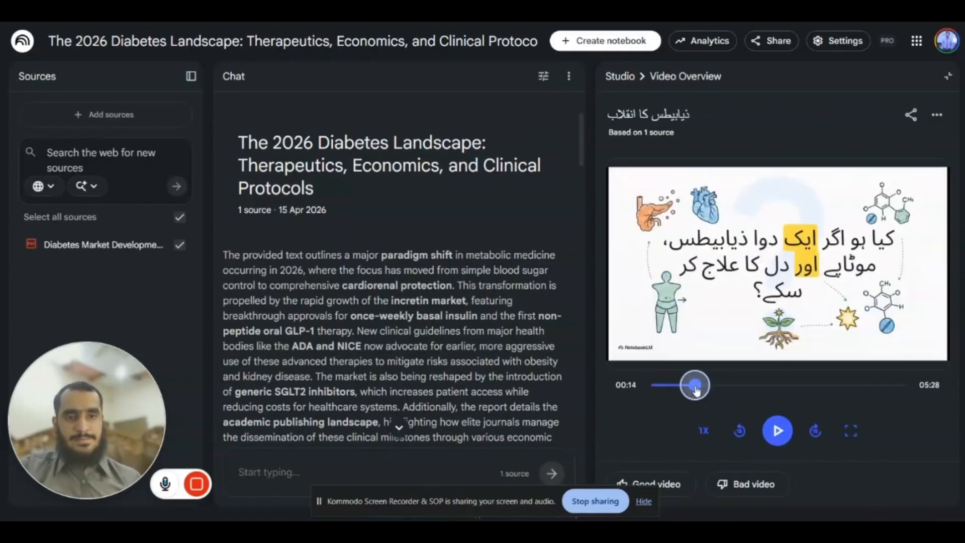
pyautogui.click(949, 78)
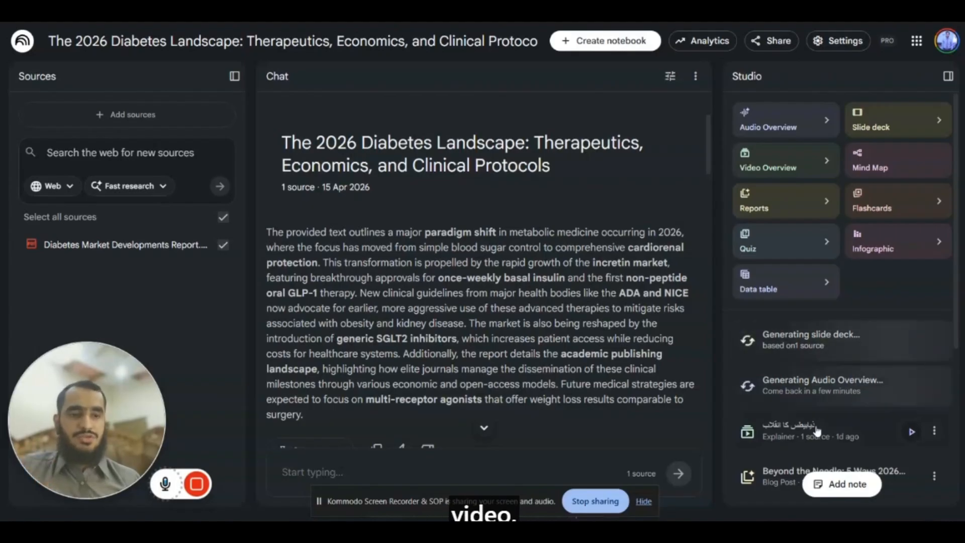
# - Open the slide deck "2026 Metabolic Medicine Landscape", start its slideshow and advance to the second slide
pyautogui.scroll(-3, 824, 427)
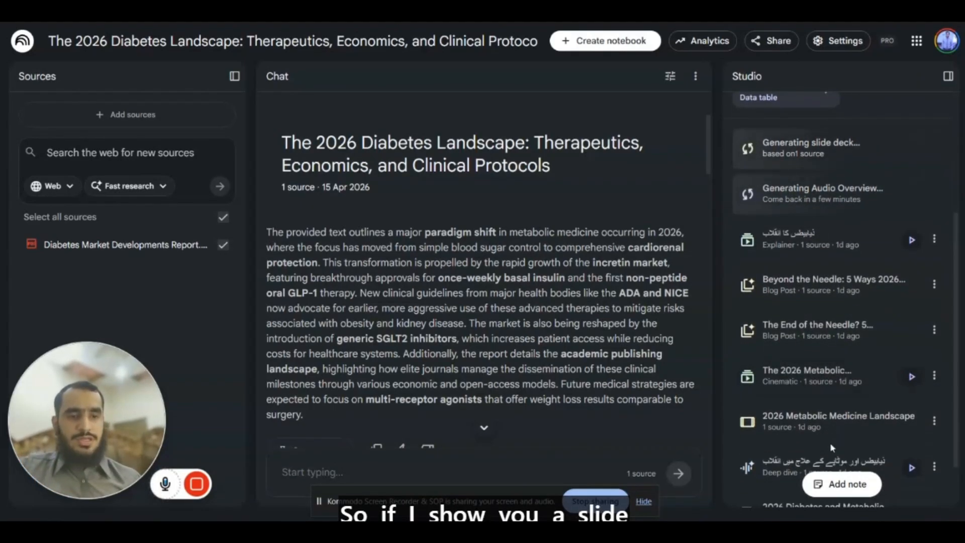
pyautogui.click(849, 437)
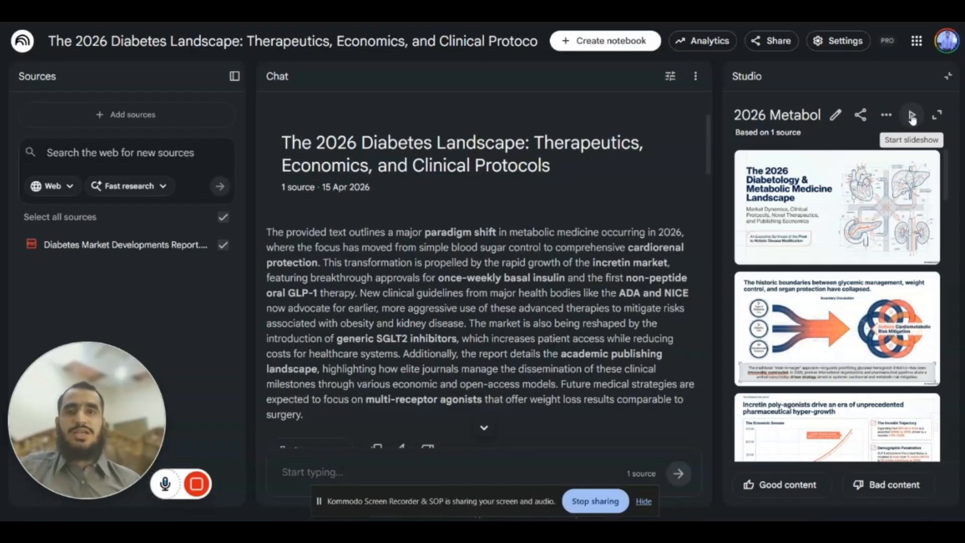
pyautogui.click(912, 117)
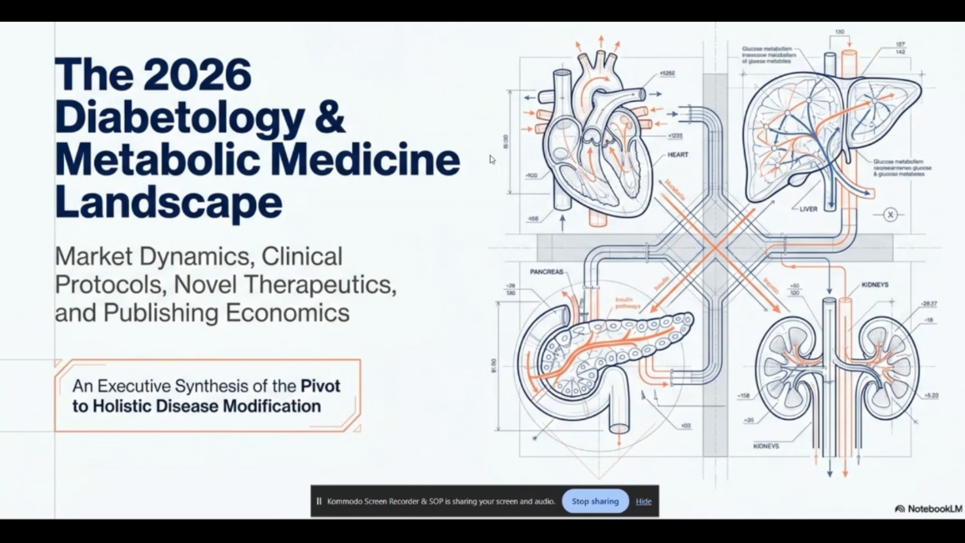
pyautogui.press('Right')
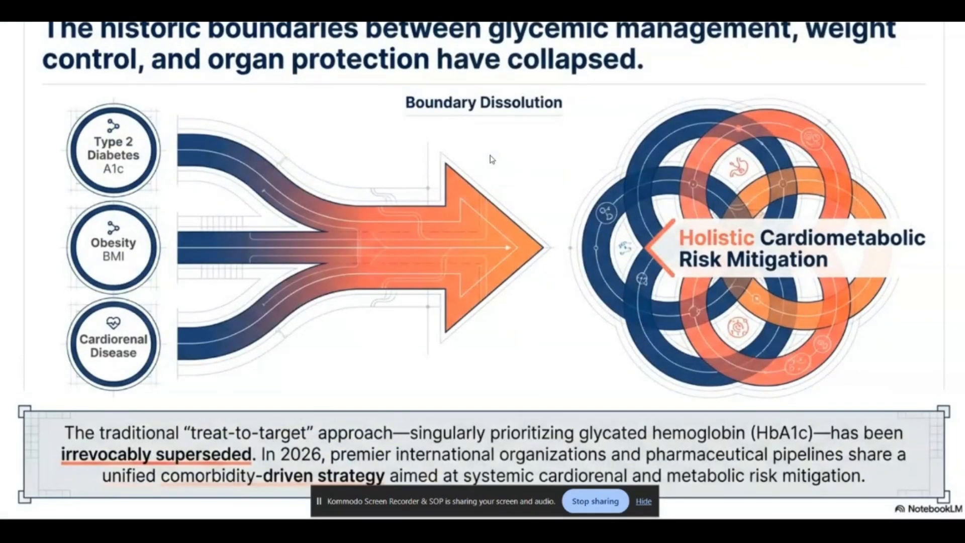
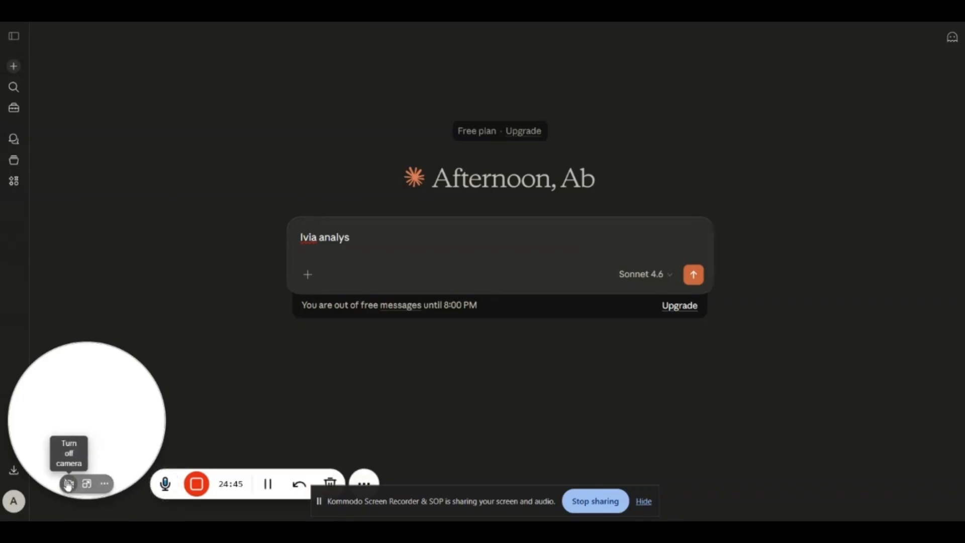
pyautogui.click(69, 484)
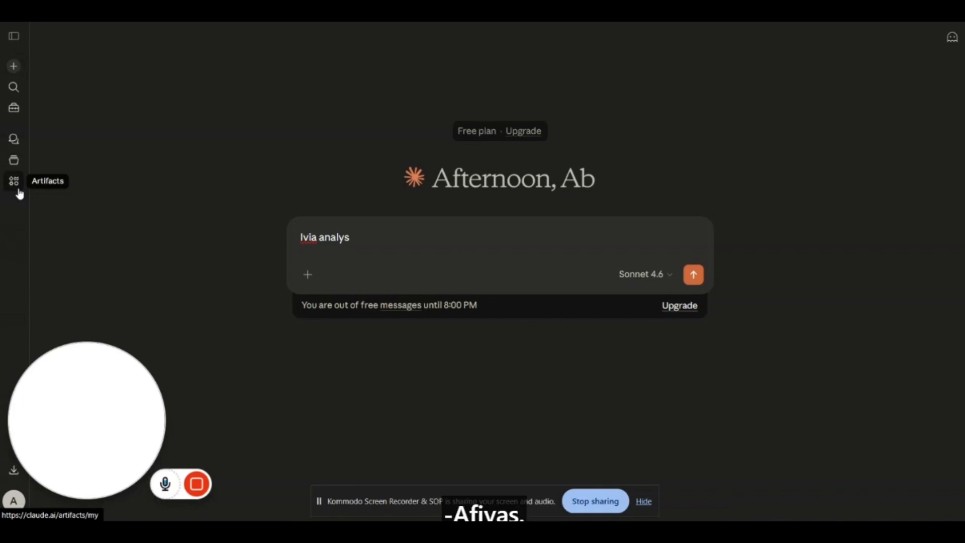
pyautogui.moveTo(198, 498)
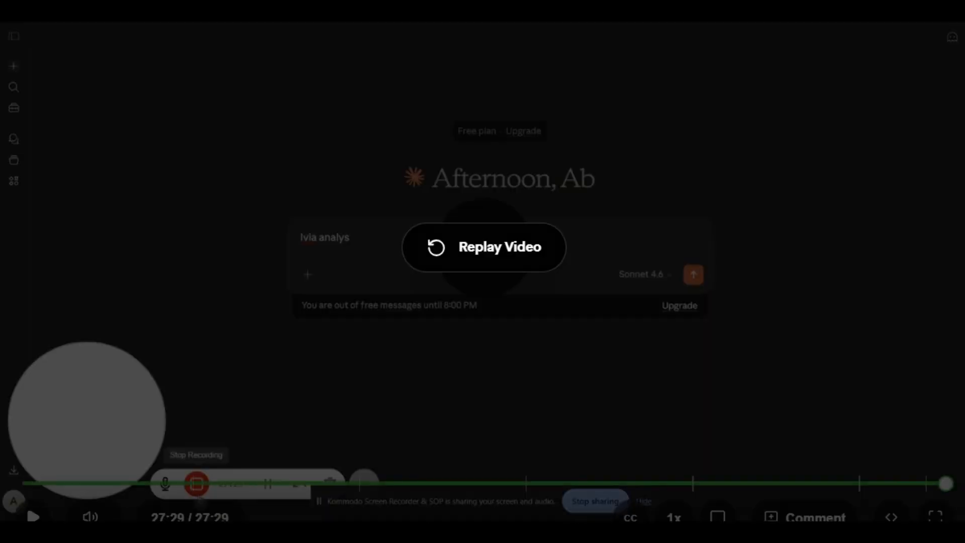